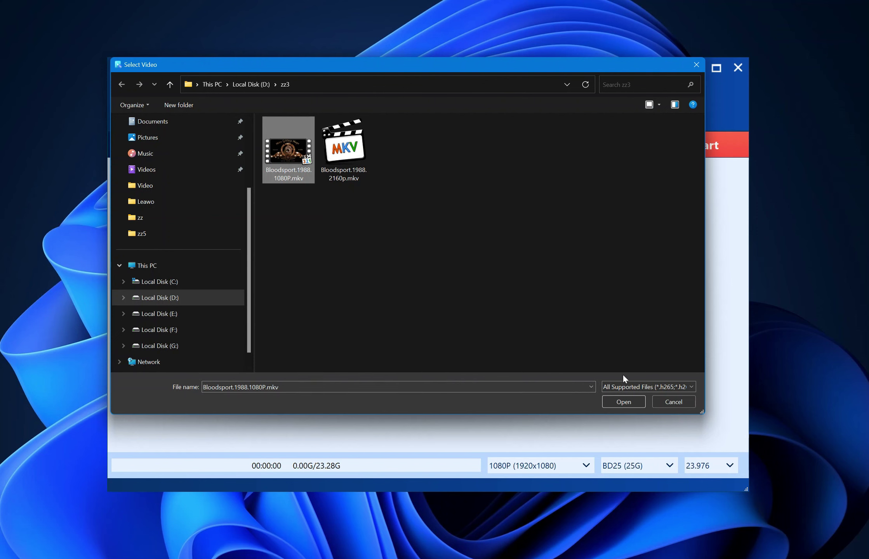
- Load Bloodsport.1988.1080P.mkv into the Blu-ray project and check its available audio tracks
left_click(627, 397)
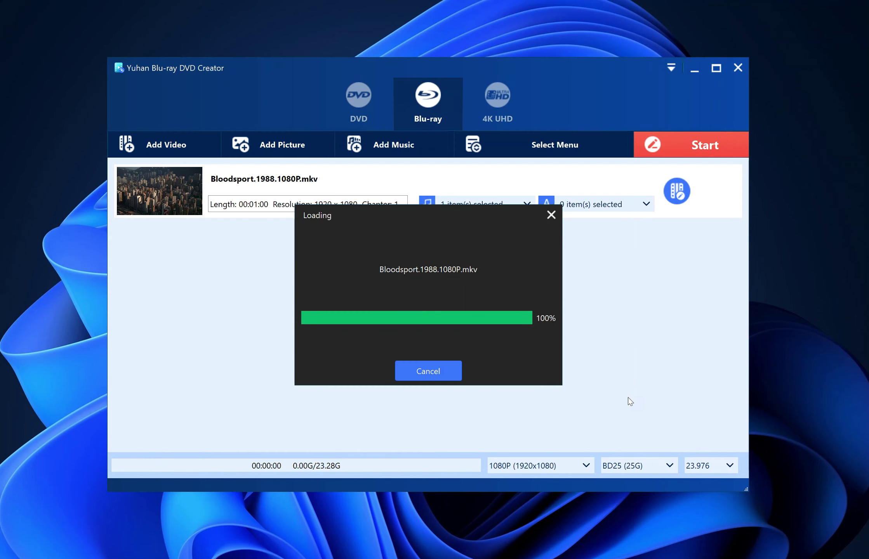
left_click(531, 205)
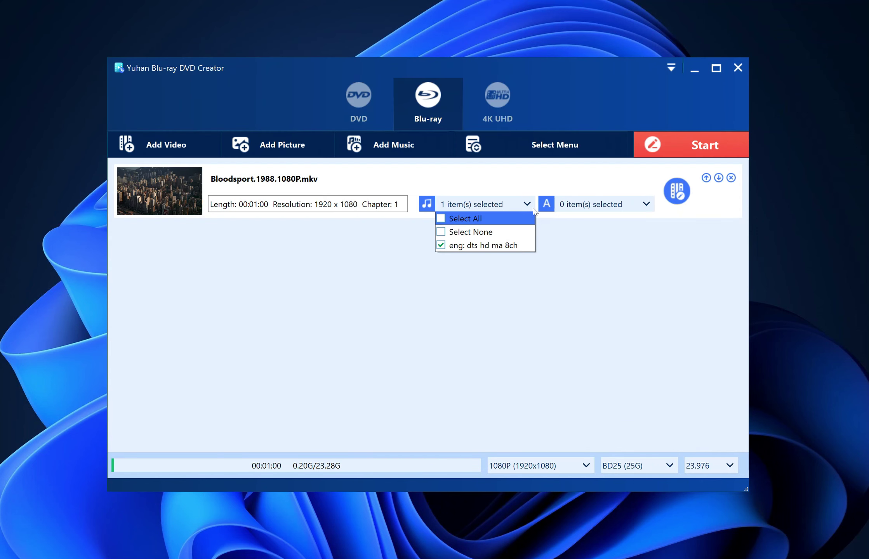
left_click(533, 207)
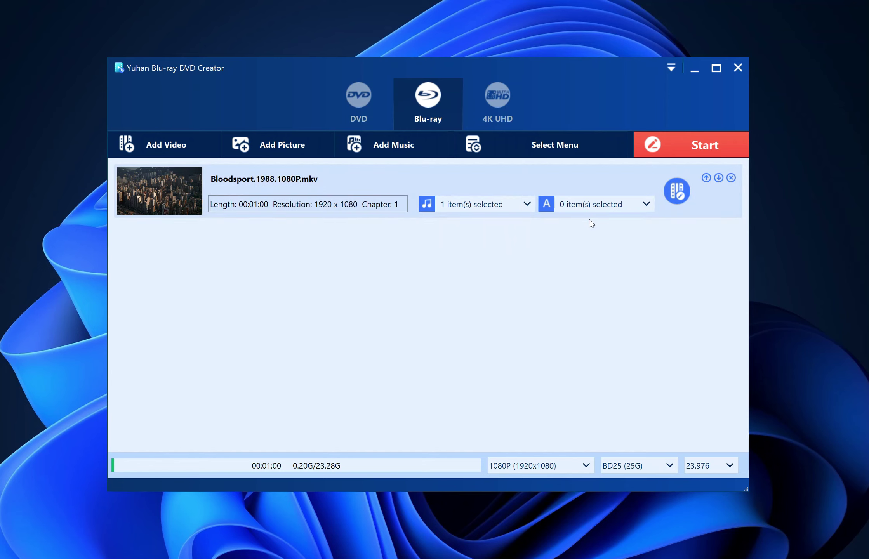
- Include all subtitle tracks of the loaded video
left_click(640, 200)
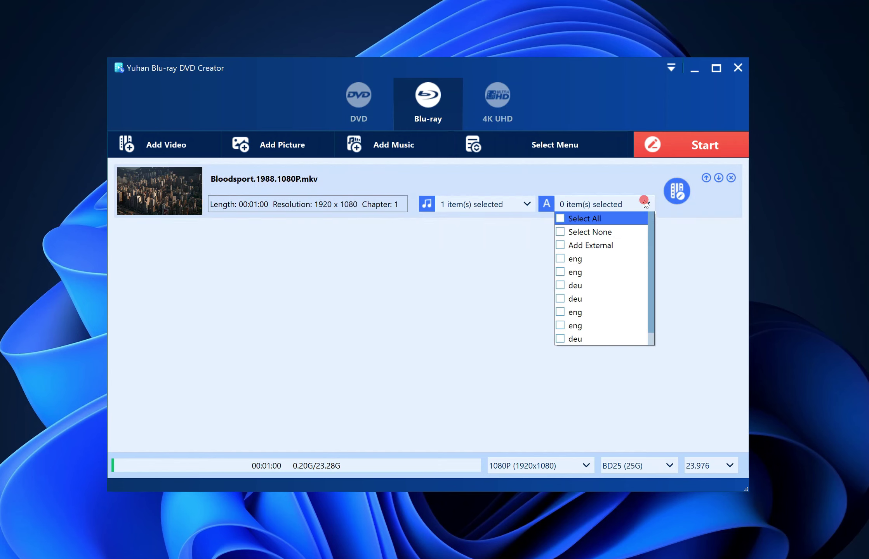
left_click(621, 218)
scroll(648, 287, "down", 1)
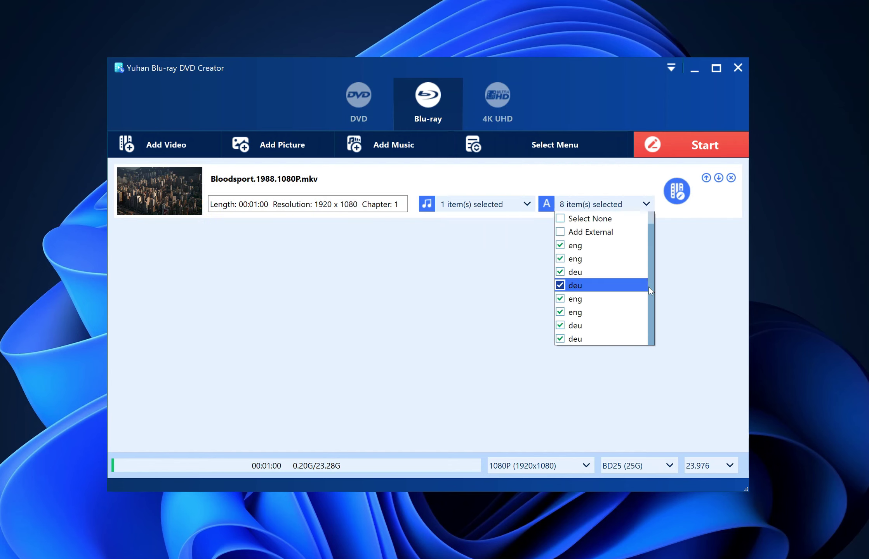
left_click(706, 299)
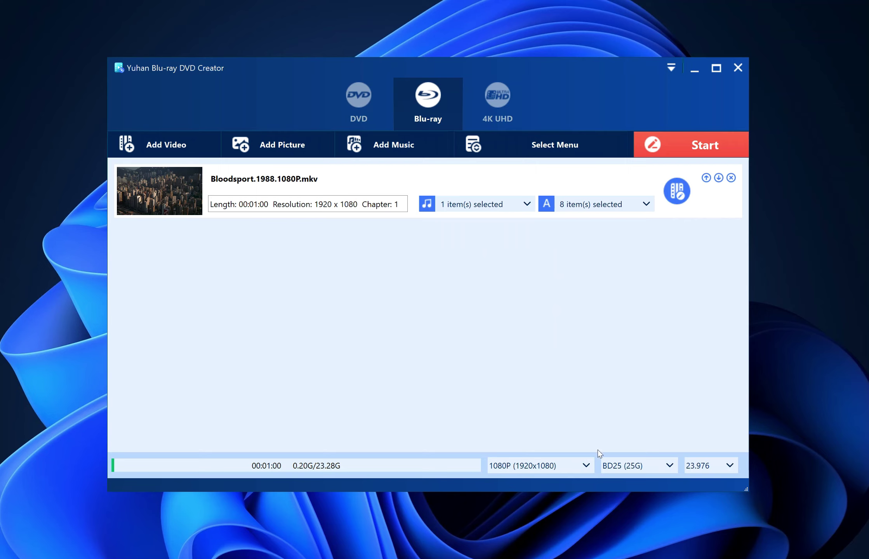
- Examine the available output resolutions, disc capacities and frame rates without changing them
left_click(590, 465)
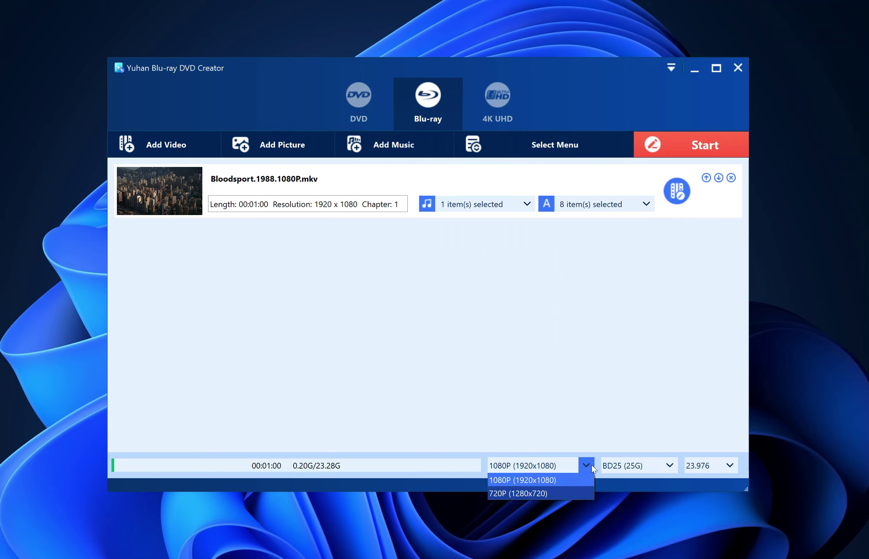
left_click(590, 465)
left_click(670, 464)
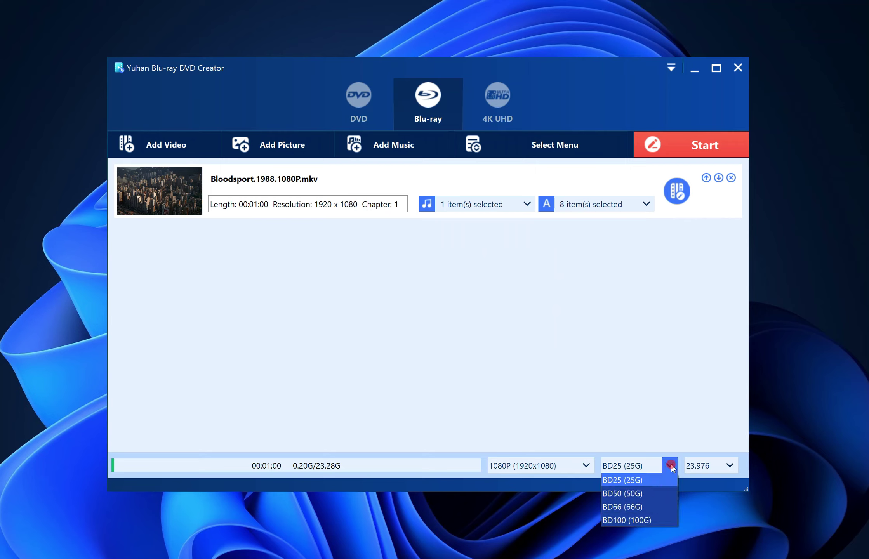
left_click(671, 464)
left_click(729, 468)
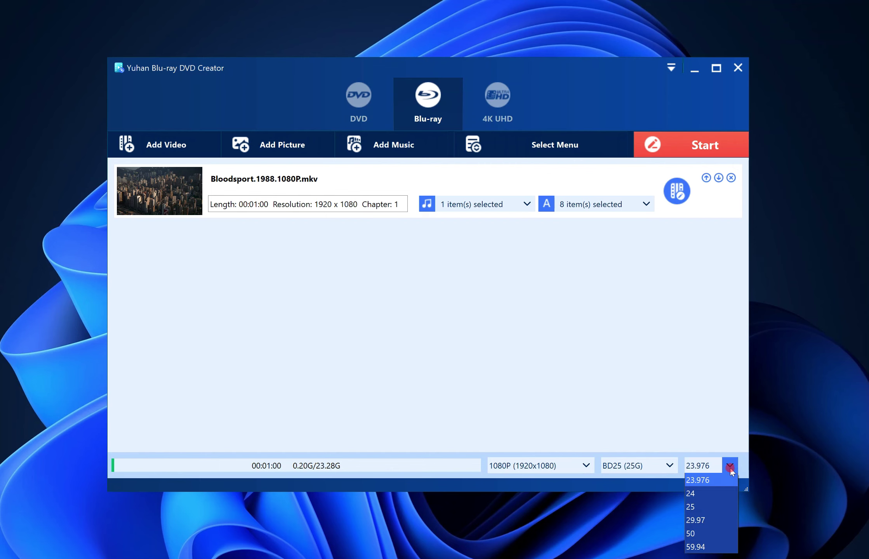
left_click(730, 468)
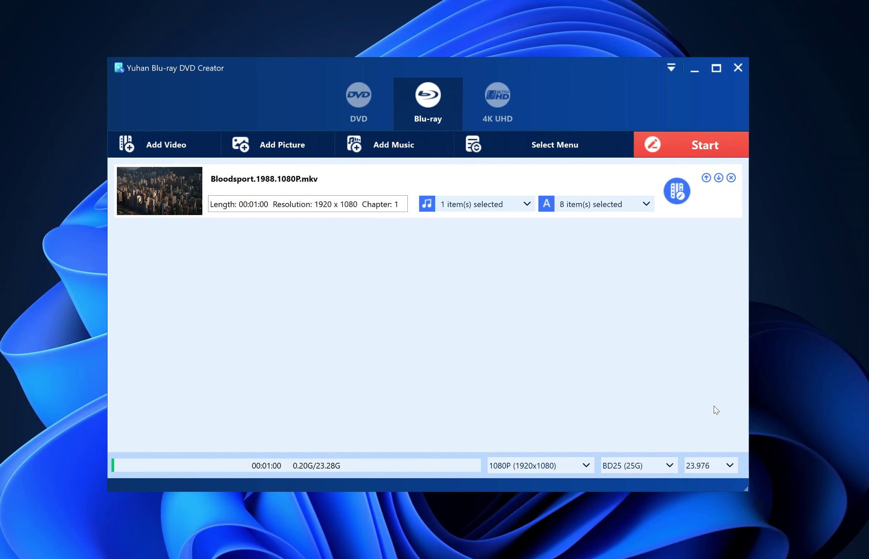
- Add custom chapters to the video at 00:00:10:257, 00:00:20:956 and 00:00:30:436
left_click(677, 192)
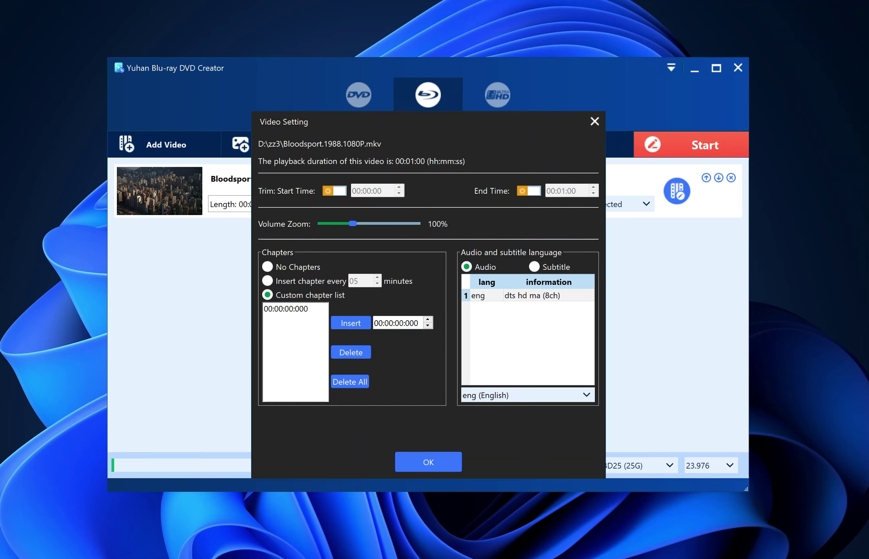
left_click(398, 323)
type("10:257")
left_click(332, 322)
left_click(398, 323)
type("20:956")
left_click(349, 323)
left_click(398, 323)
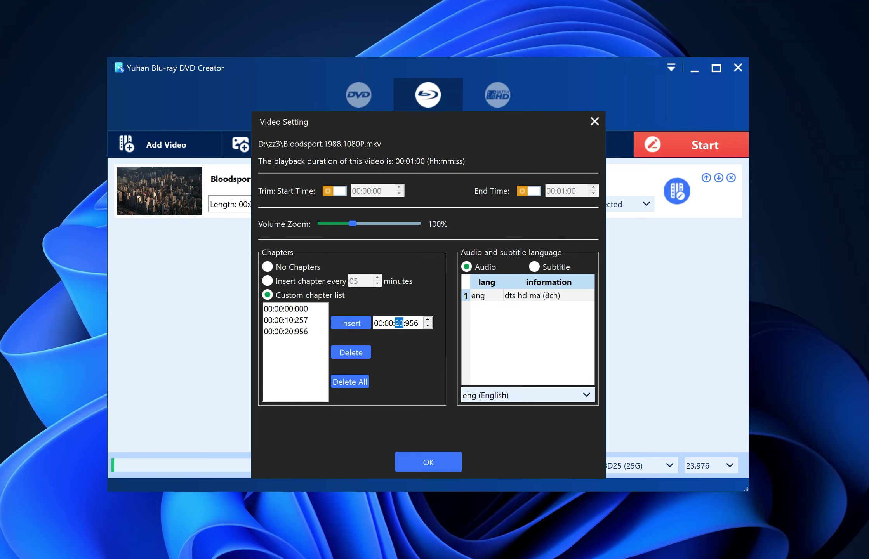
type("30:436")
left_click(360, 324)
- Review the audio track's language choices and the subtitle track list, and accept the video settings
left_click(534, 299)
left_click(589, 394)
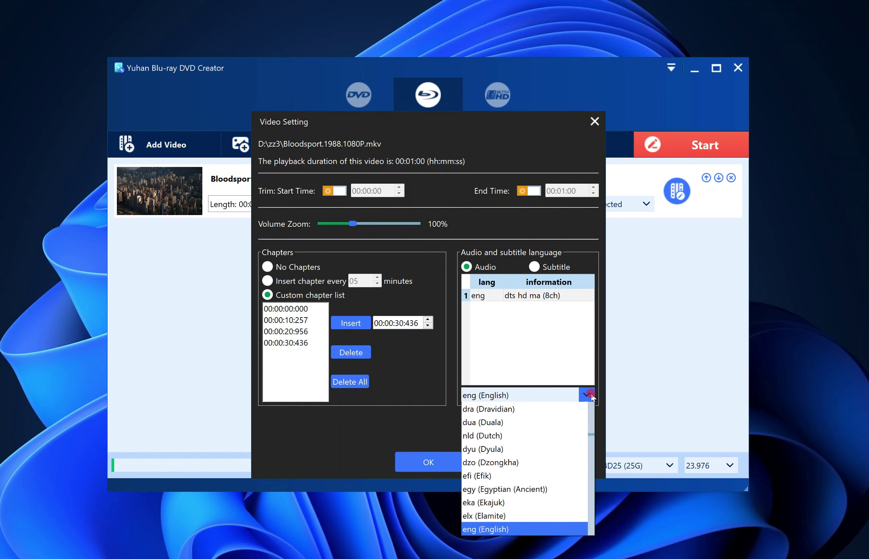
left_click(589, 394)
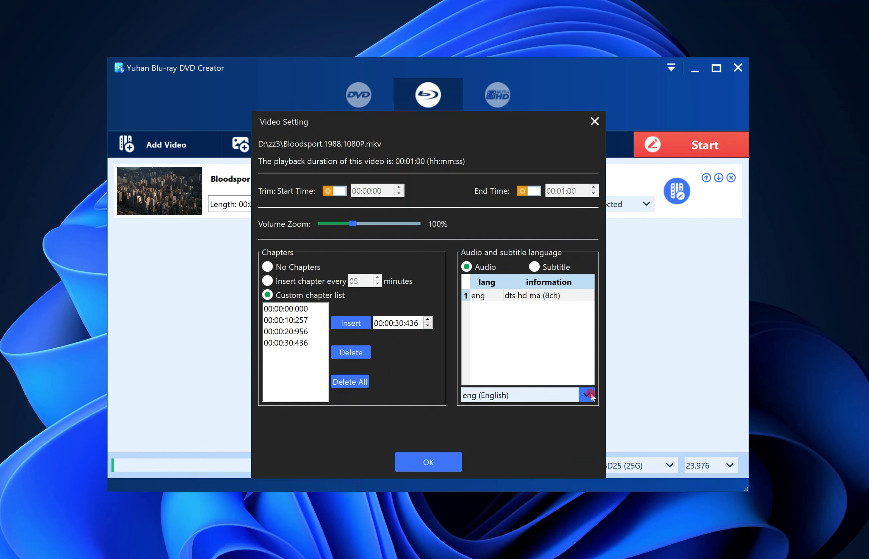
left_click(556, 267)
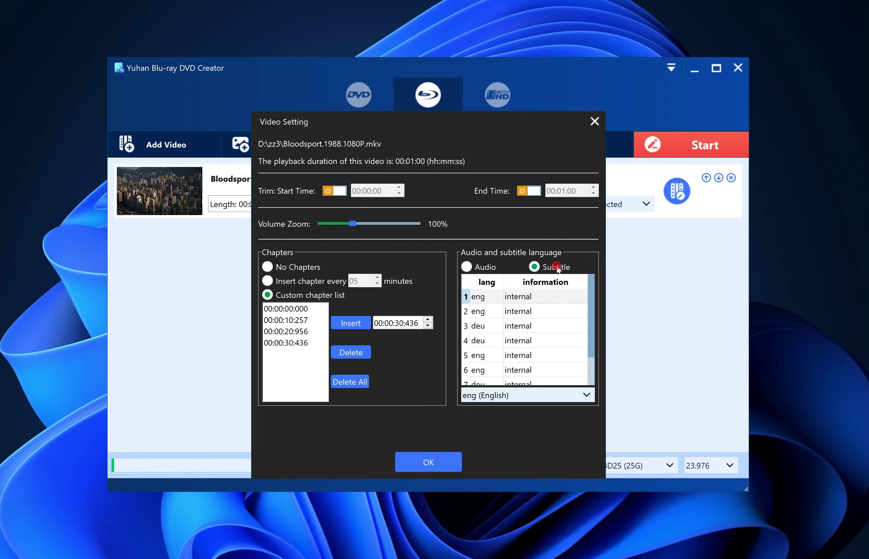
left_click(440, 462)
- Preview the disc menu templates and select the pink Happy Birthday template
left_click(551, 142)
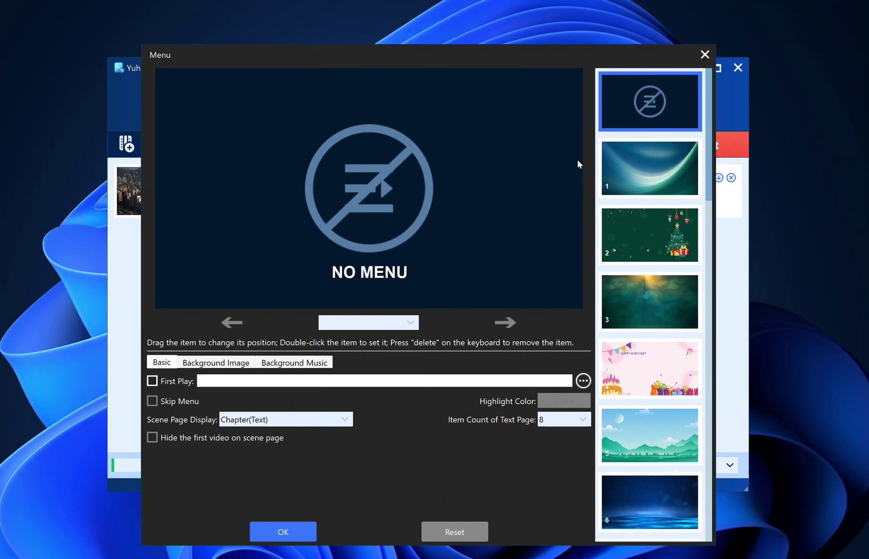
left_click(668, 174)
left_click(658, 248)
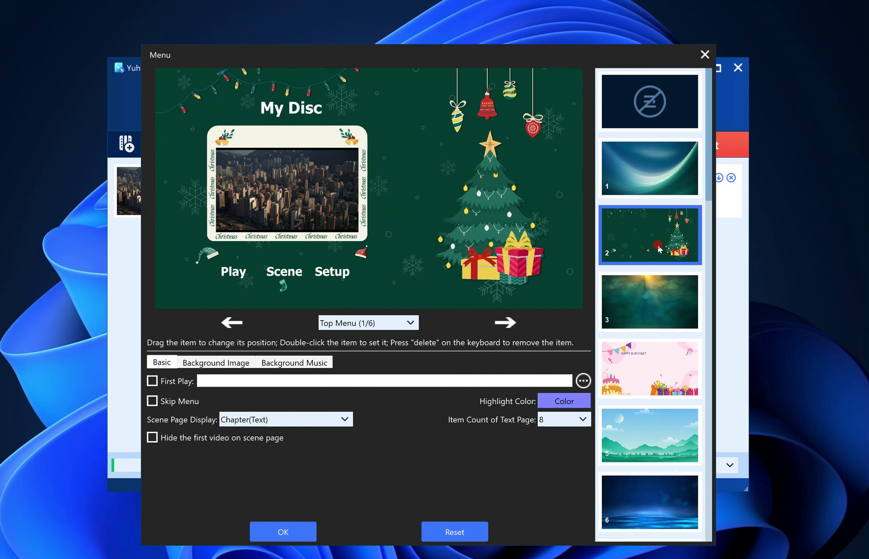
left_click(650, 310)
left_click(652, 366)
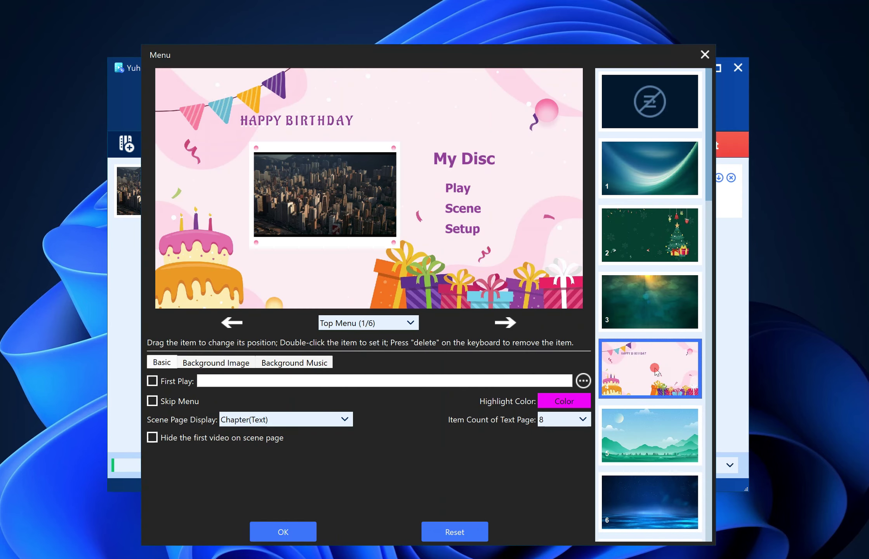
- Page through all pages of the birthday disc menu, from the scene page back to the Top Menu
left_click(504, 323)
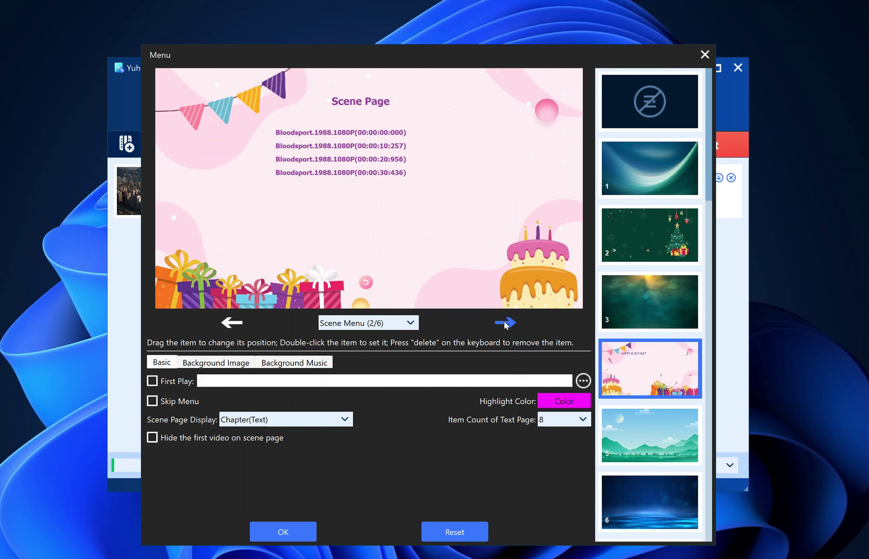
left_click(505, 323)
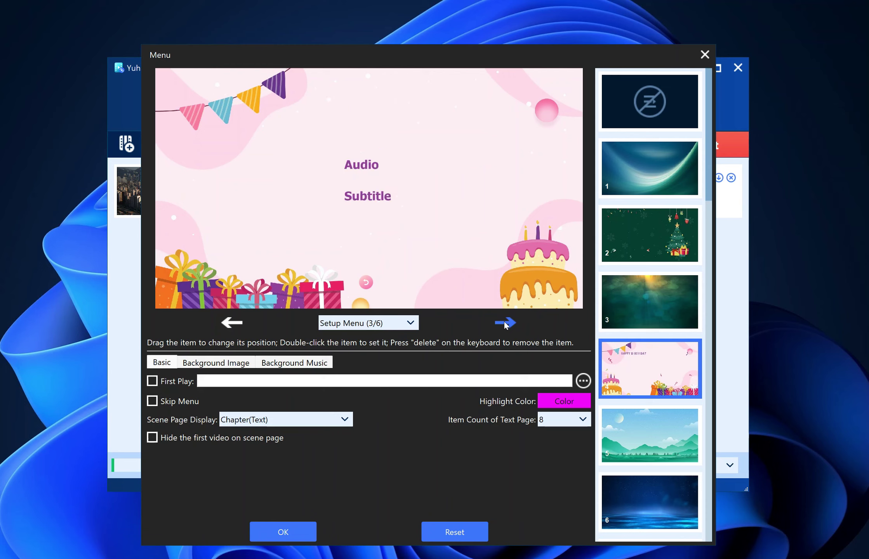
left_click(505, 323)
left_click(504, 323)
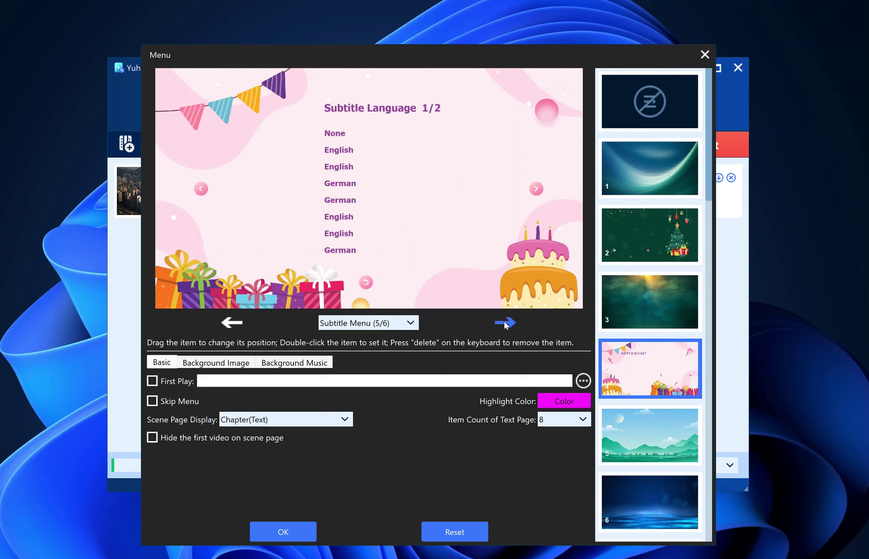
left_click(505, 323)
left_click(505, 323)
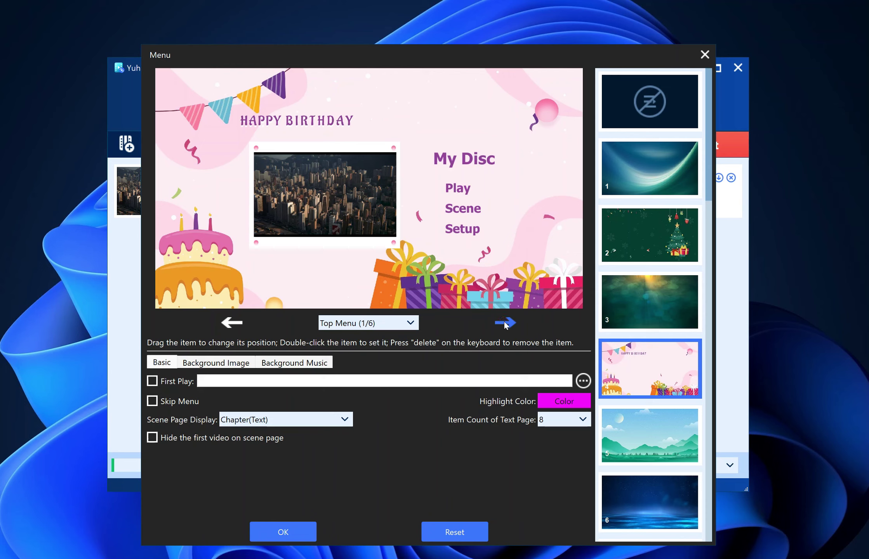
- Try the File(Icon) and File(Text) scene page displays, previewing the Scene Menu with each
left_click(337, 418)
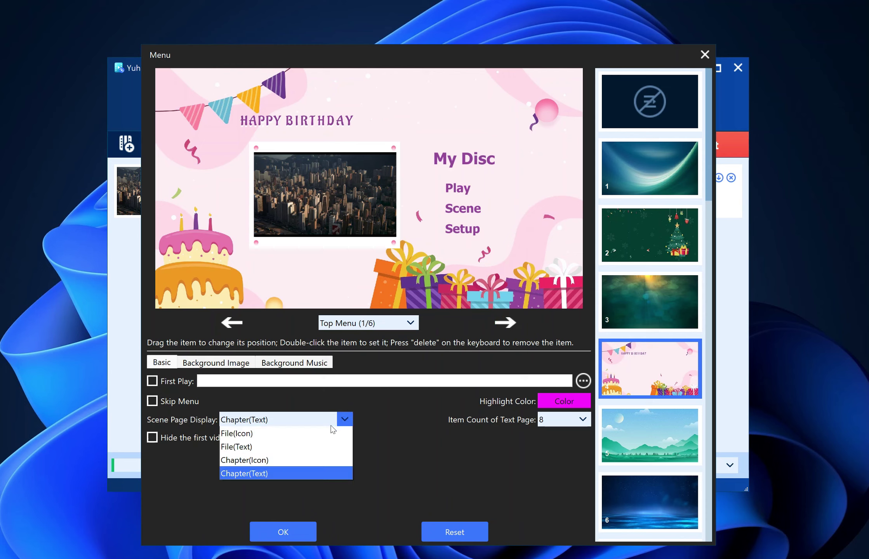
left_click(333, 432)
left_click(508, 326)
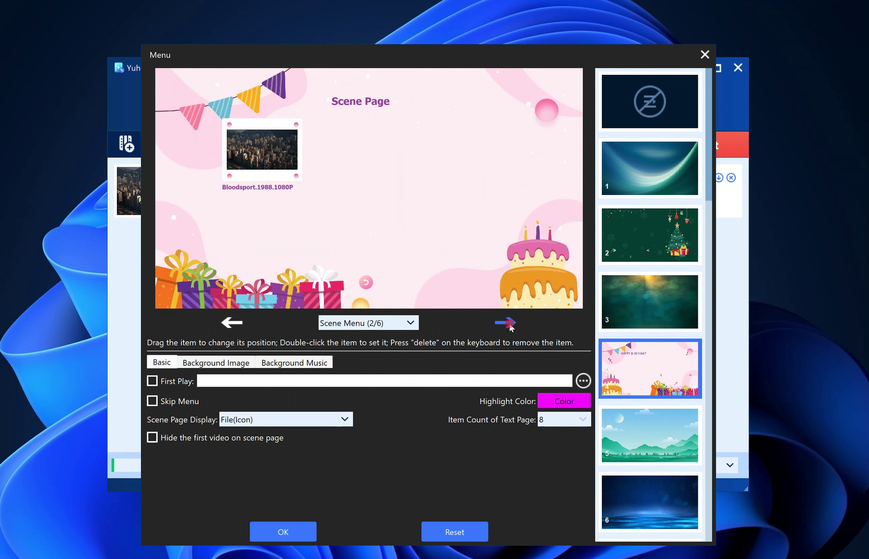
left_click(345, 418)
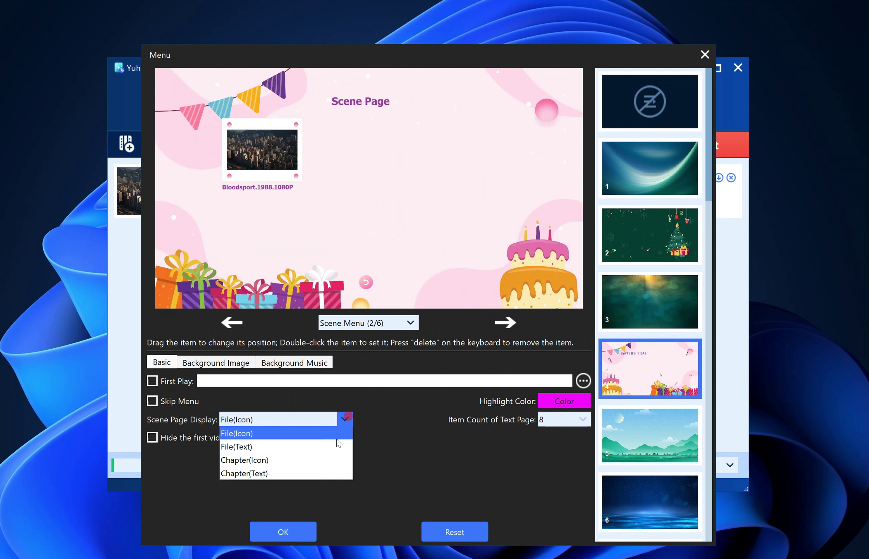
left_click(339, 446)
left_click(507, 325)
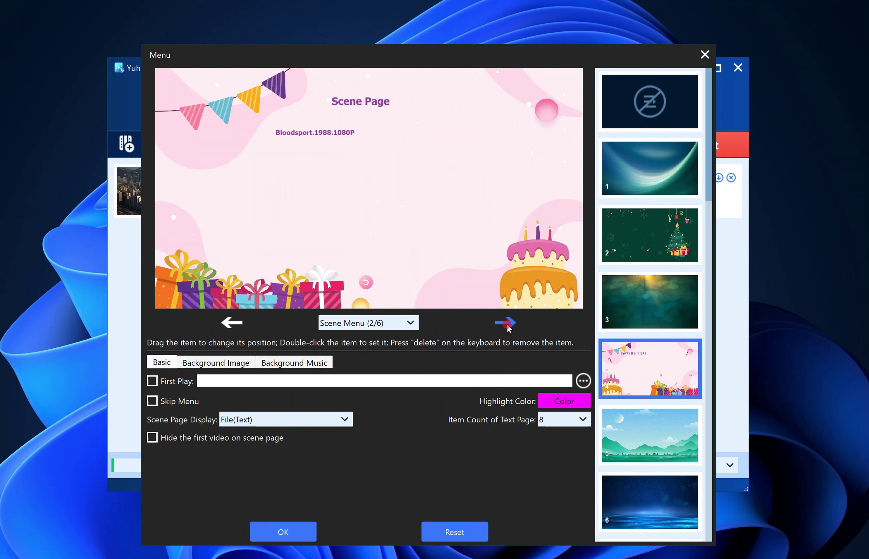
- Set the scene page display to Chapter(Icon) and preview the Scene Menu
left_click(345, 419)
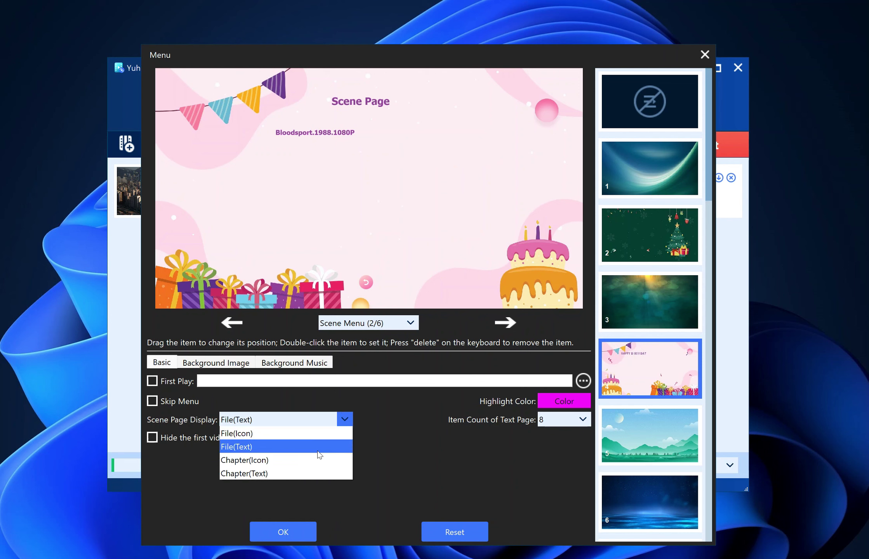
left_click(315, 459)
left_click(509, 324)
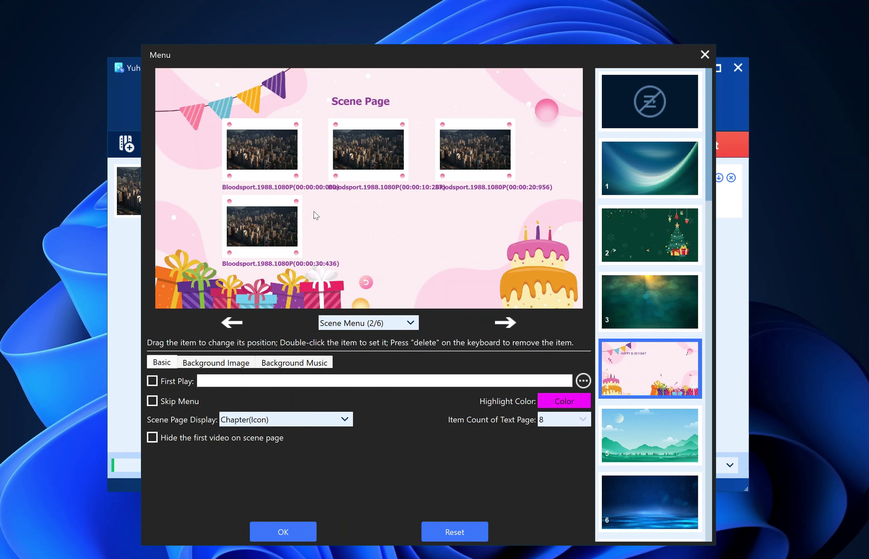
- Change the first chapter's caption on the Scene Menu to "Bloodsport.1988.chap1"
double_click(295, 187)
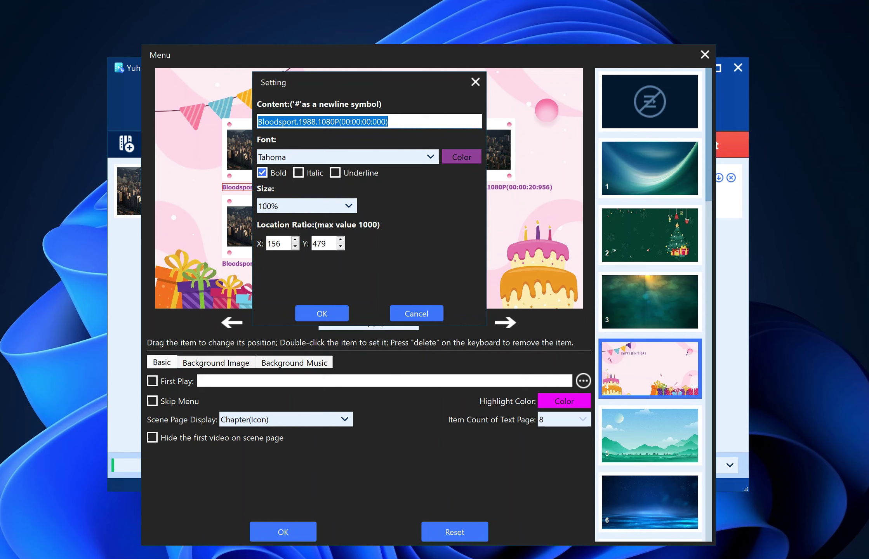
left_click_drag(320, 123, 387, 123)
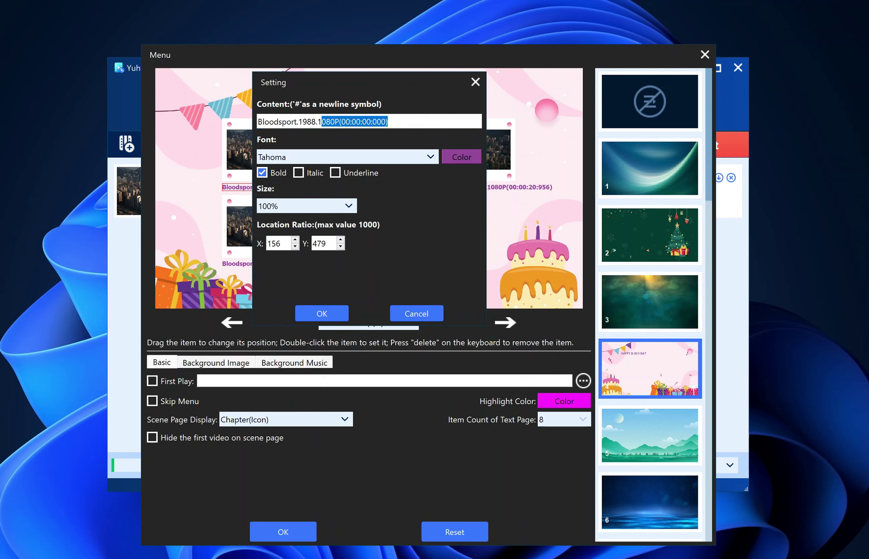
key("BackSpace")
key("BackSpace")
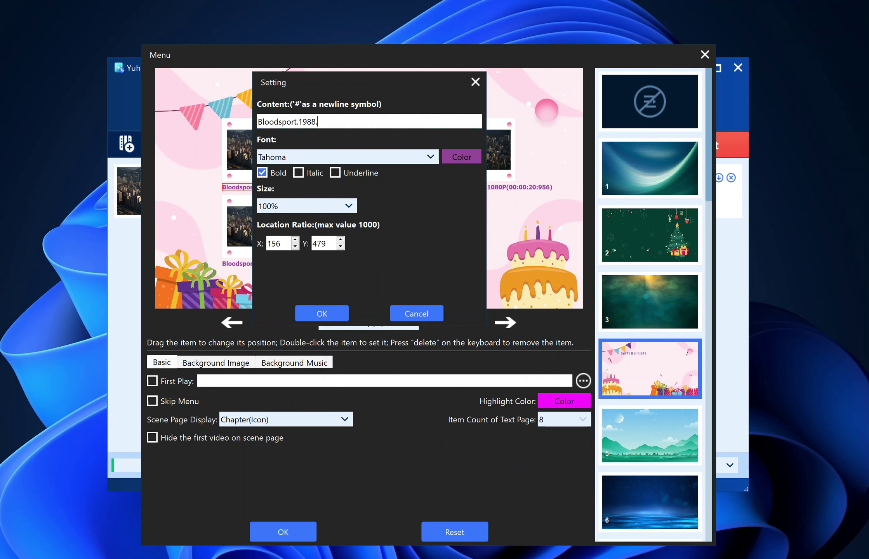
type("chap1")
left_click(328, 313)
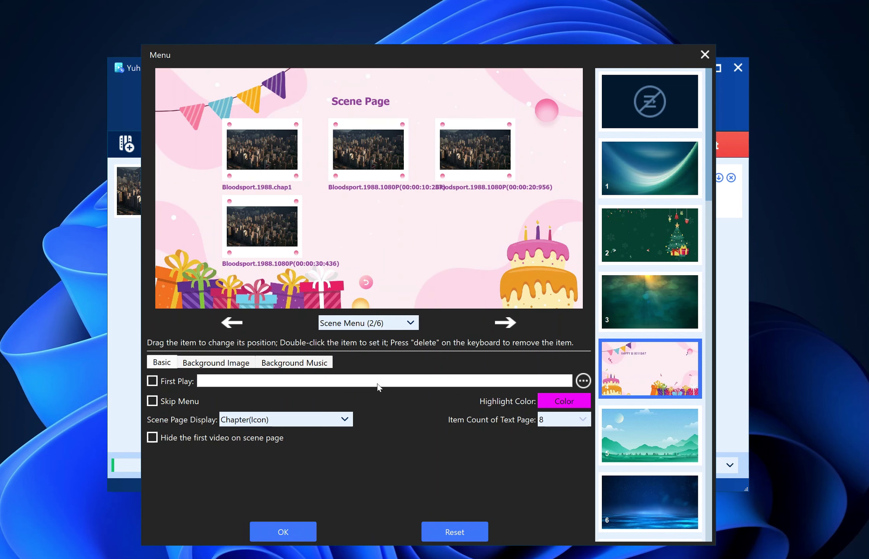
- Go to the Top Menu and move its framed video thumbnail slightly down and to the left
left_click(378, 323)
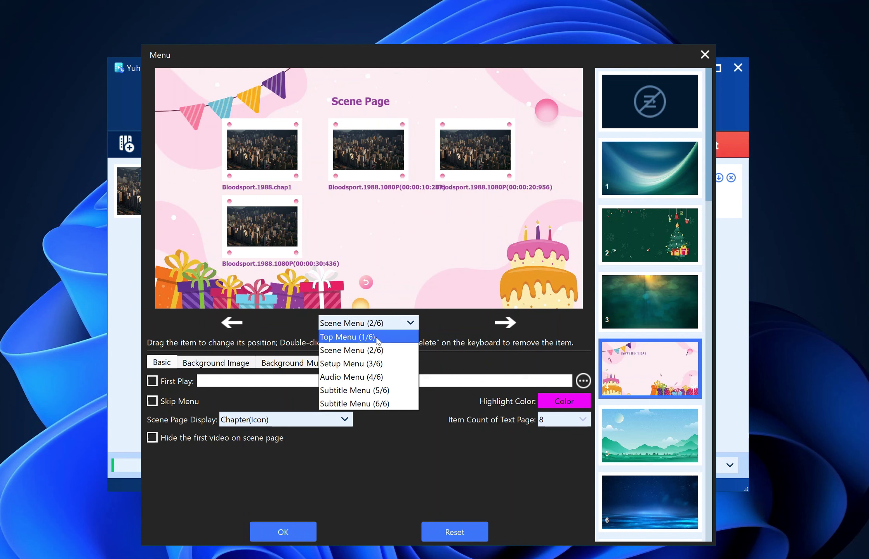
left_click(376, 337)
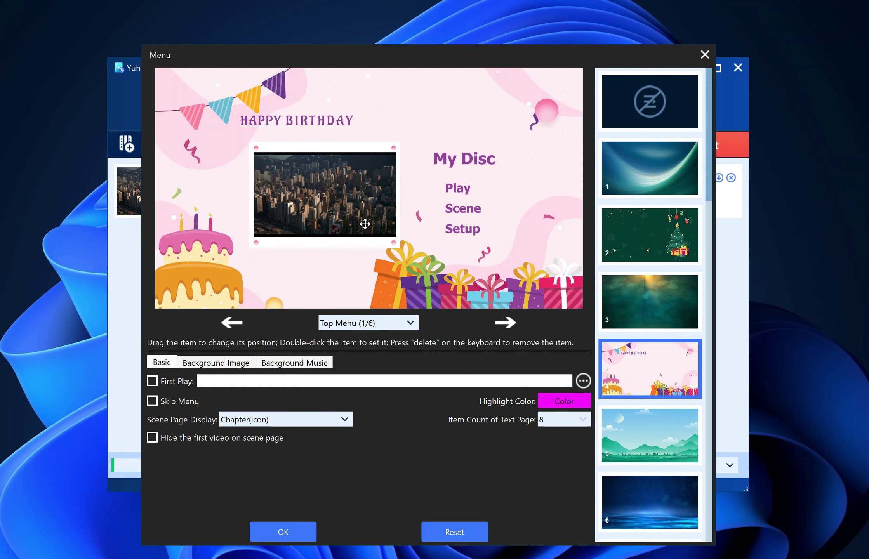
mouse_move(358, 202)
left_mouse_down()
mouse_move(340, 236)
mouse_move(368, 189)
mouse_move(344, 209)
left_mouse_up()
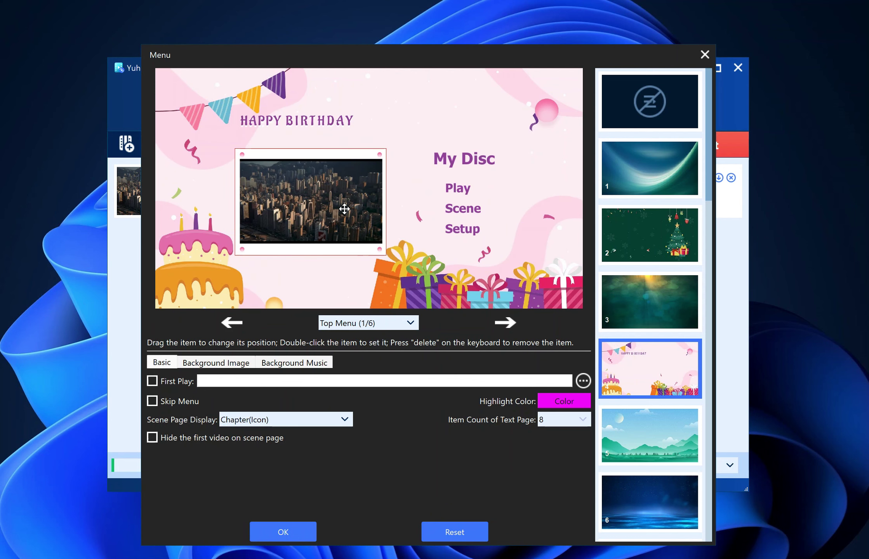
- Replace the Top Menu's framed thumbnail with butterfly-7868085_1920.jpg and set its X location ratio to 200
double_click(344, 208)
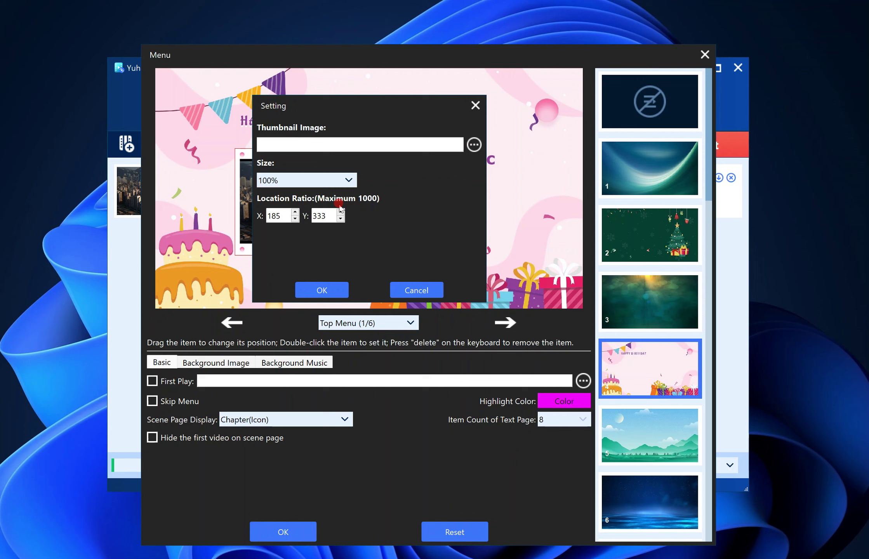
left_click(475, 144)
left_click(299, 154)
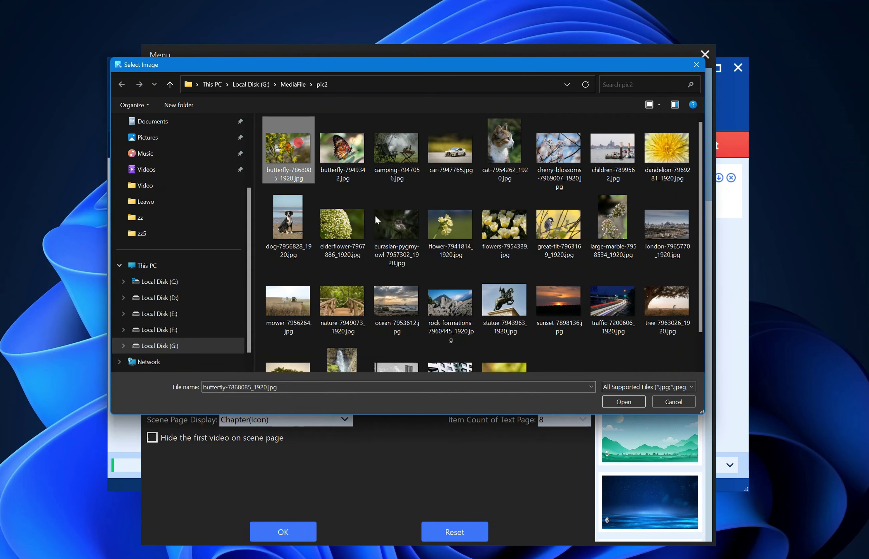
left_click(616, 400)
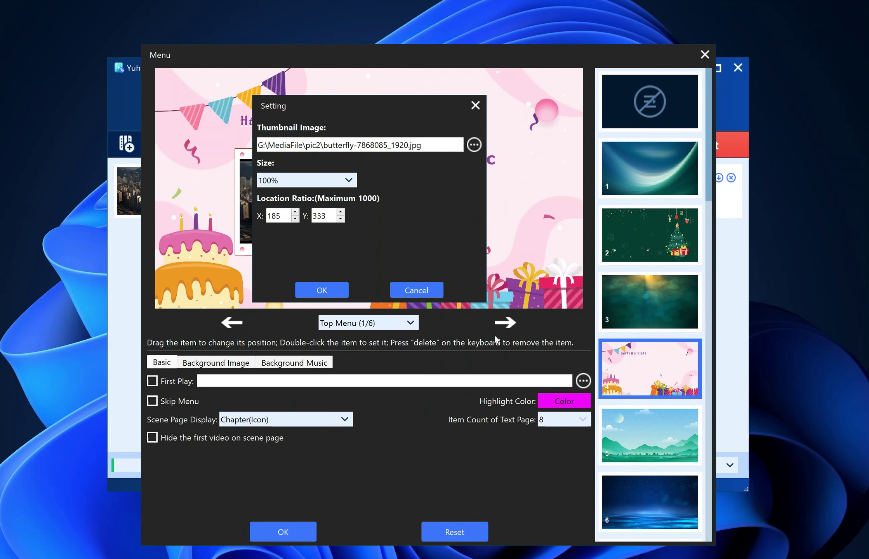
left_click(286, 216)
left_click_drag(286, 216, 231, 214)
type("200")
left_click(322, 290)
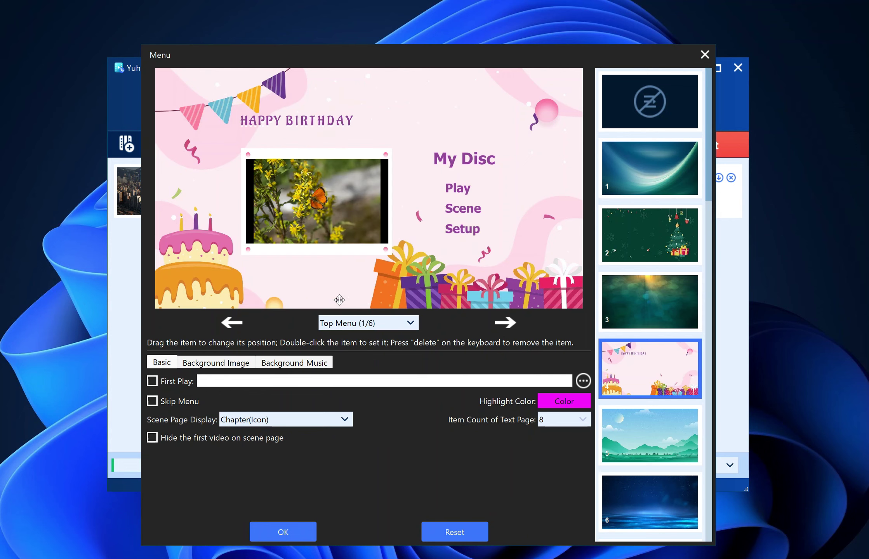
- Change the Top Menu title to "My Blu-ray" and move it slightly up and to the right
double_click(484, 165)
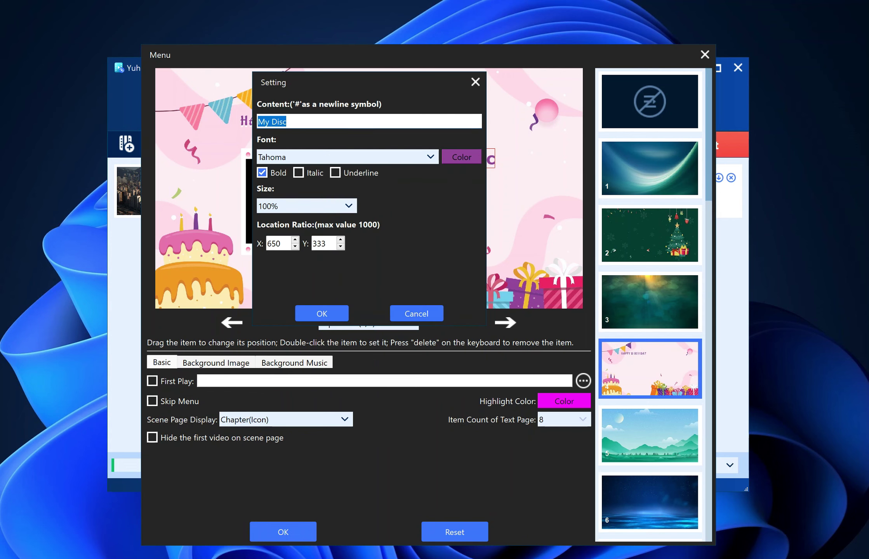
left_click(328, 123)
key("BackSpace")
key("BackSpace")
type("Blu-ray")
left_click(342, 317)
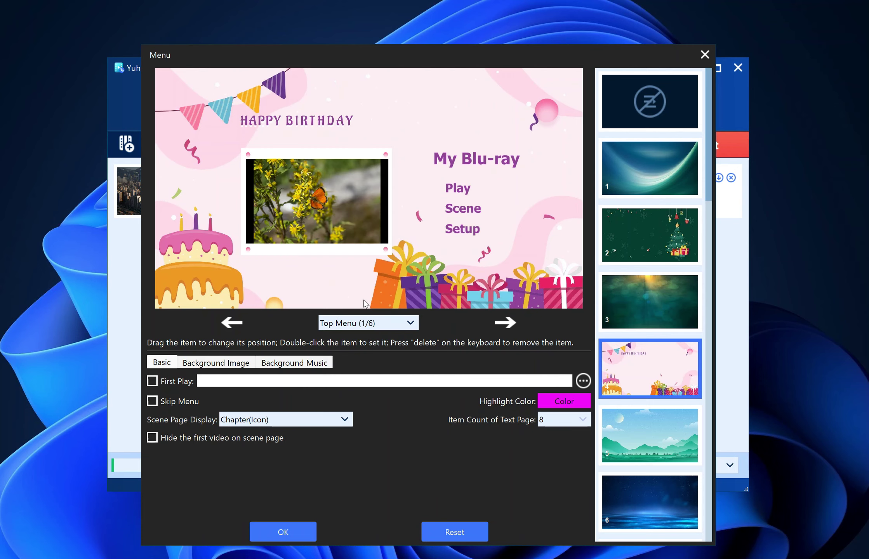
mouse_move(493, 168)
left_mouse_down()
mouse_move(502, 151)
mouse_move(499, 160)
left_mouse_up()
- Delete the Top Menu's thumbnail, title and Setup entry, and move Play and Scene beneath the HAPPY BIRTHDAY heading
left_click(375, 222)
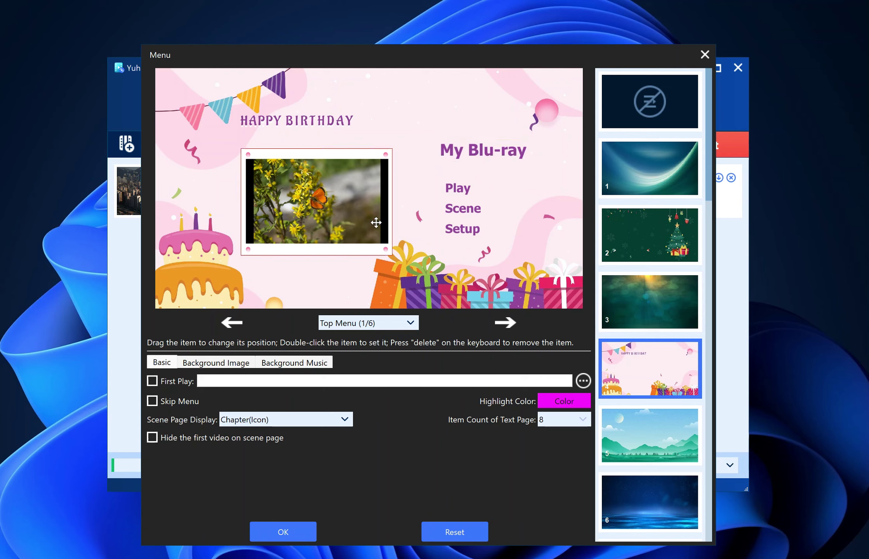
key("Delete")
left_click(499, 153)
key("Delete")
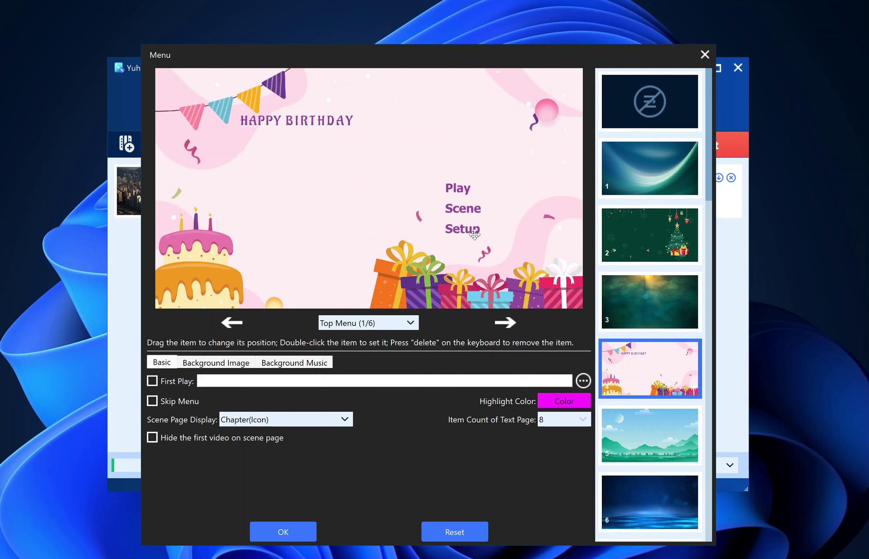
left_click(473, 234)
key("Delete")
left_click_drag(461, 192, 364, 167)
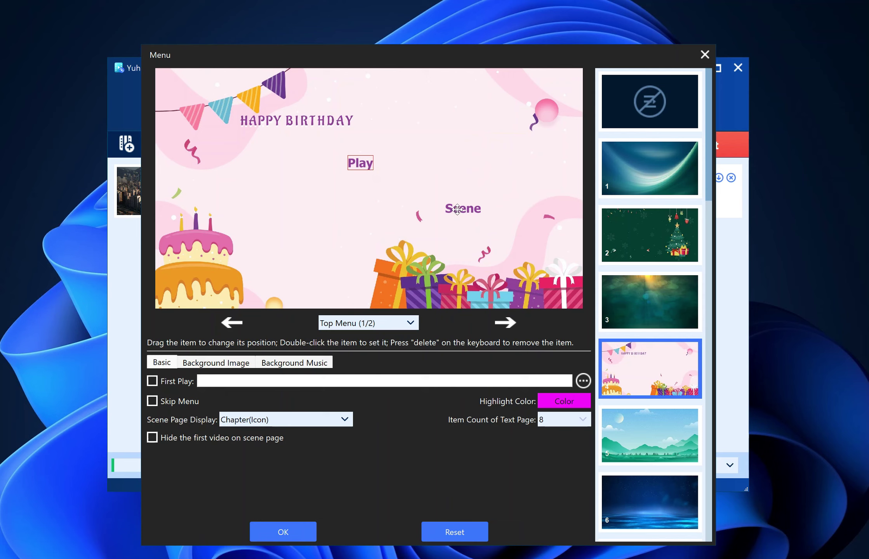
left_click_drag(457, 210, 357, 190)
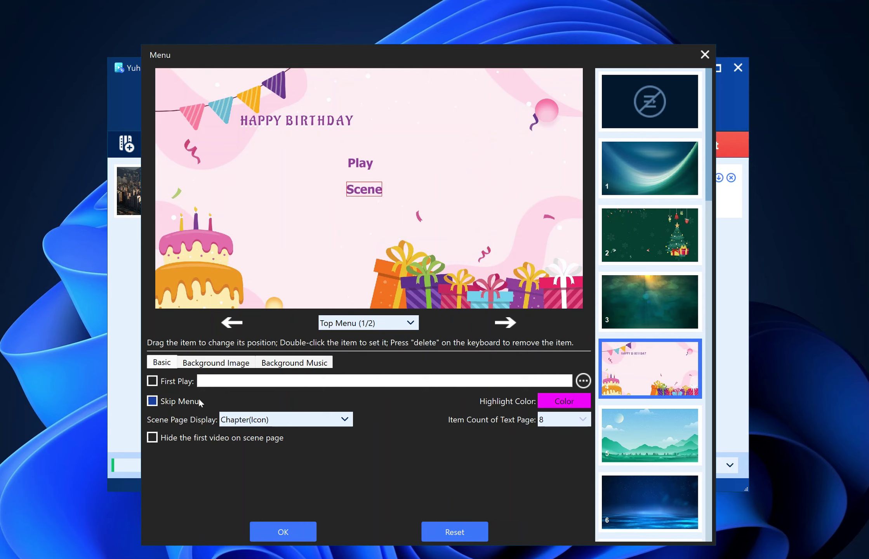
- Set children-7899562.jpg as the Top Menu's custom background image
left_click(234, 362)
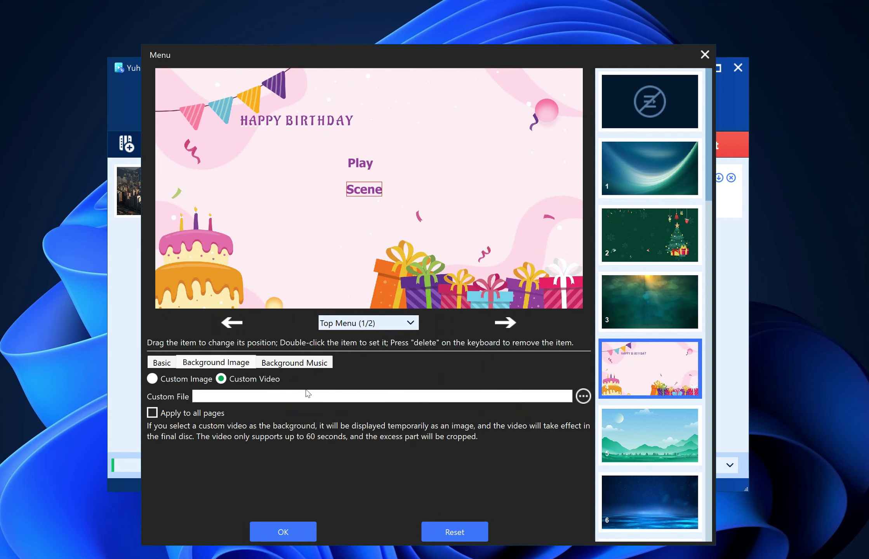
left_click(194, 381)
left_click(583, 396)
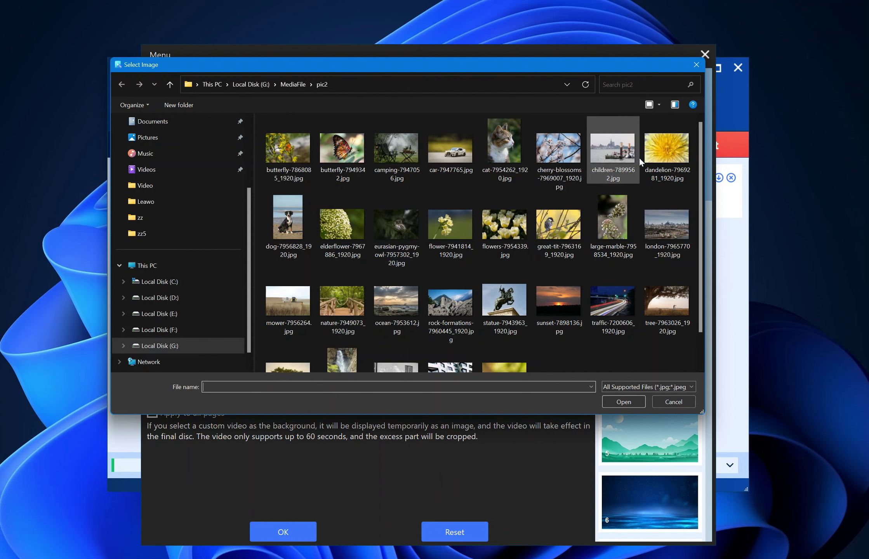
left_click(619, 155)
left_click(623, 403)
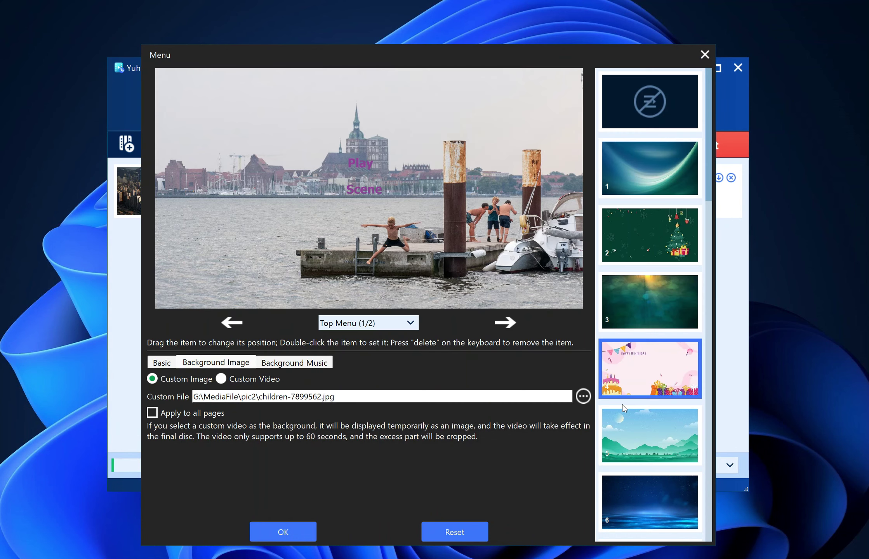
- Set Bloodsport.1988.1080P.mkv as the Top Menu's custom background video, check the background music settings and accept the menu
left_click(247, 379)
left_click(583, 397)
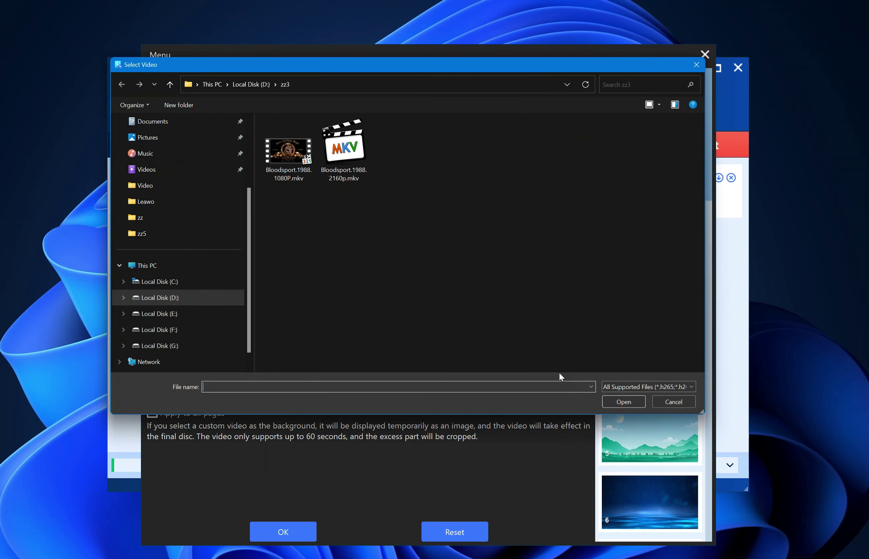
left_click(295, 165)
left_click(632, 403)
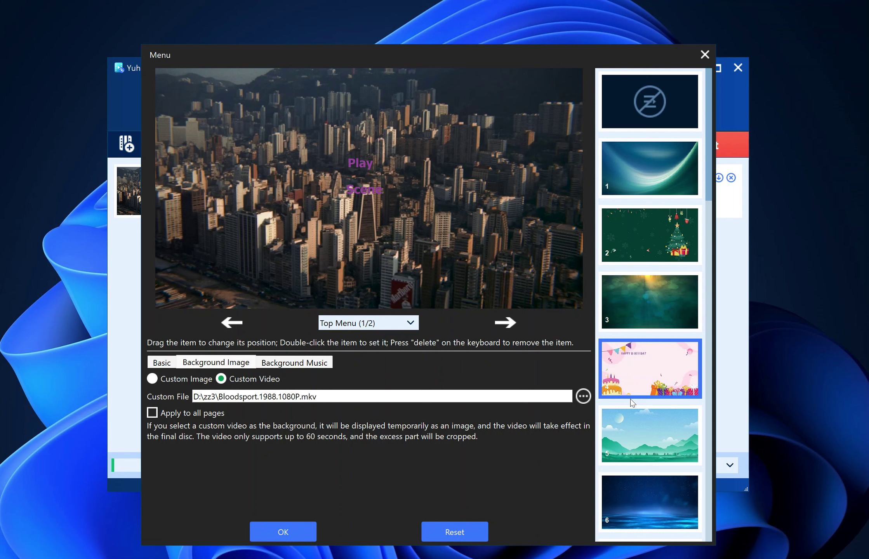
left_click(295, 364)
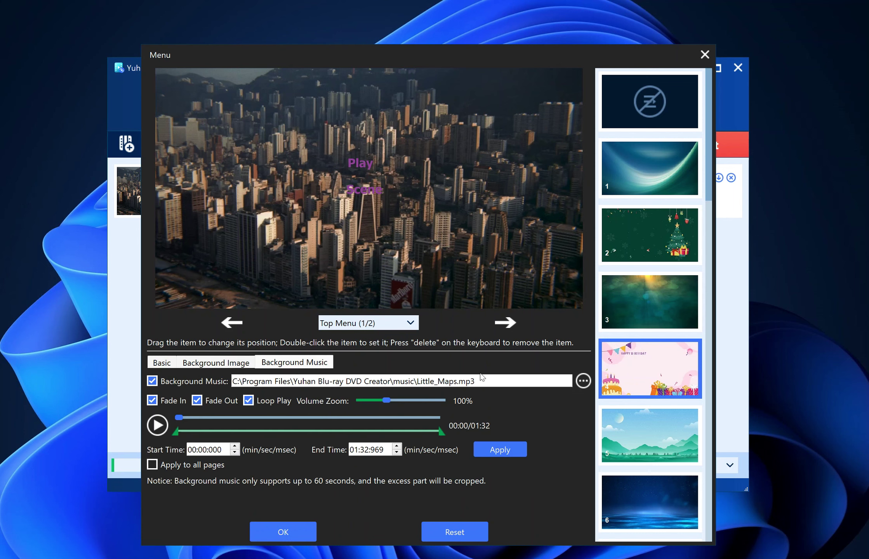
left_click(295, 533)
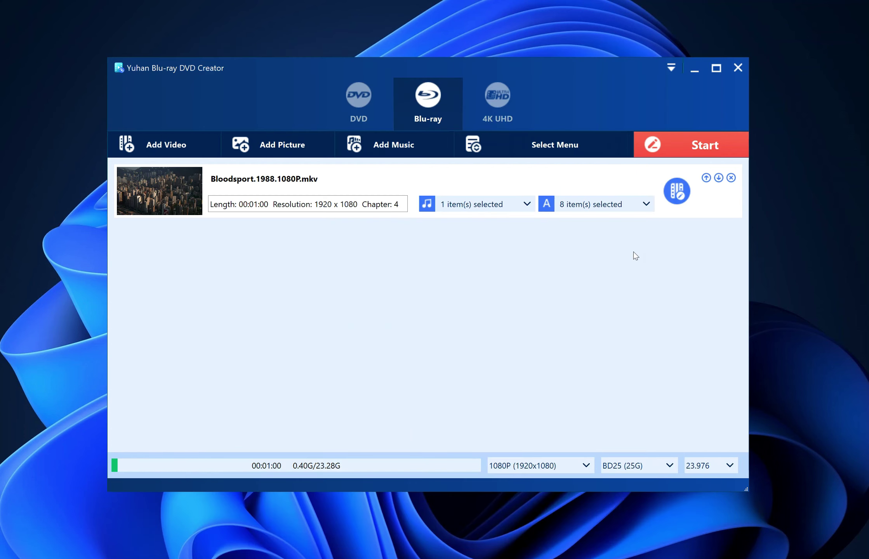
- Review the program settings for the Blu-ray & UHD processing mode, video decoder and Blu-ray encoder options
left_click(677, 68)
left_click(706, 125)
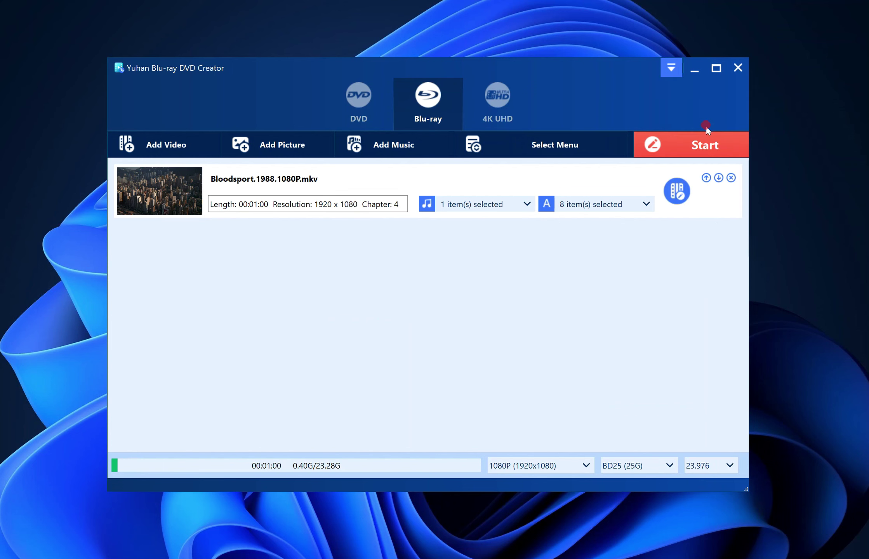
left_click(570, 175)
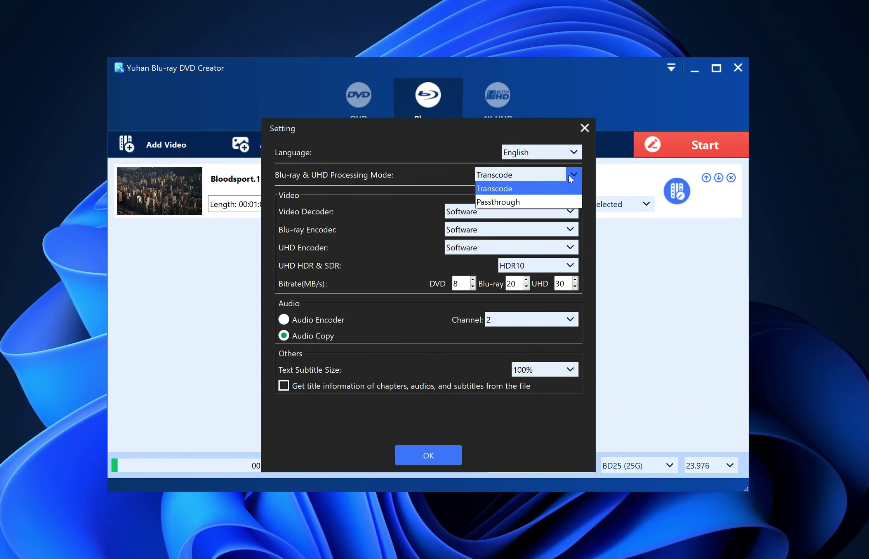
left_click(569, 175)
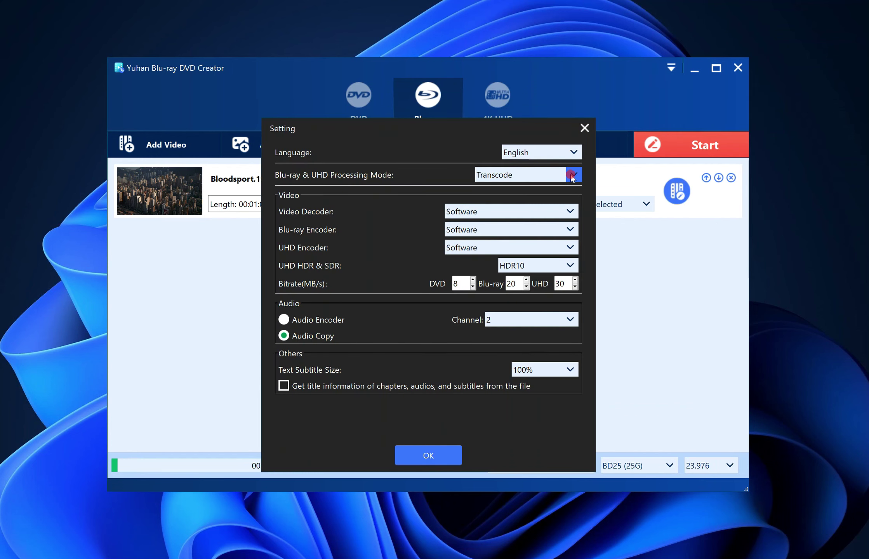
left_click(570, 211)
left_click(570, 211)
left_click(572, 229)
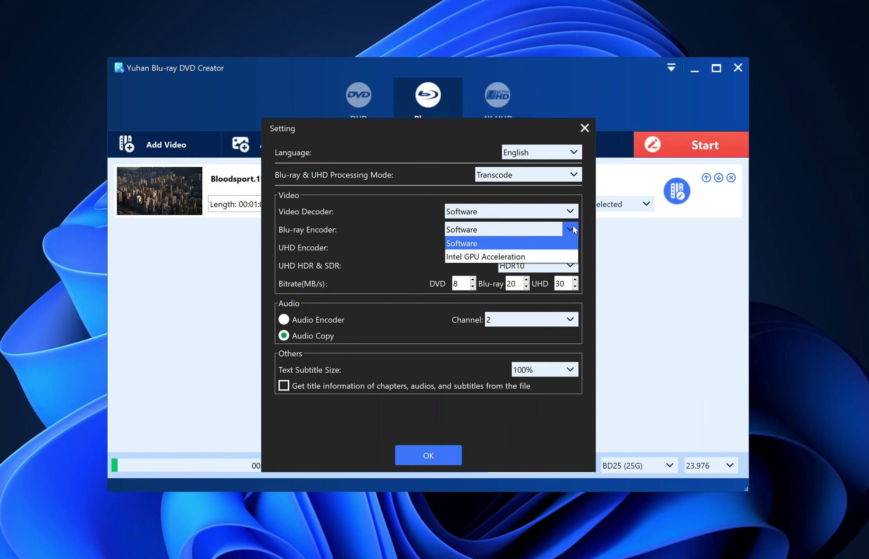
left_click(573, 228)
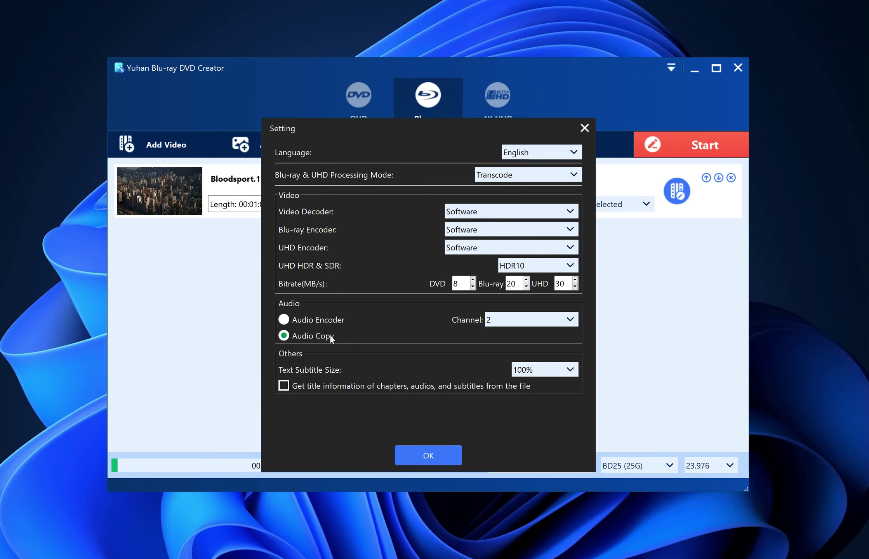
left_click(416, 446)
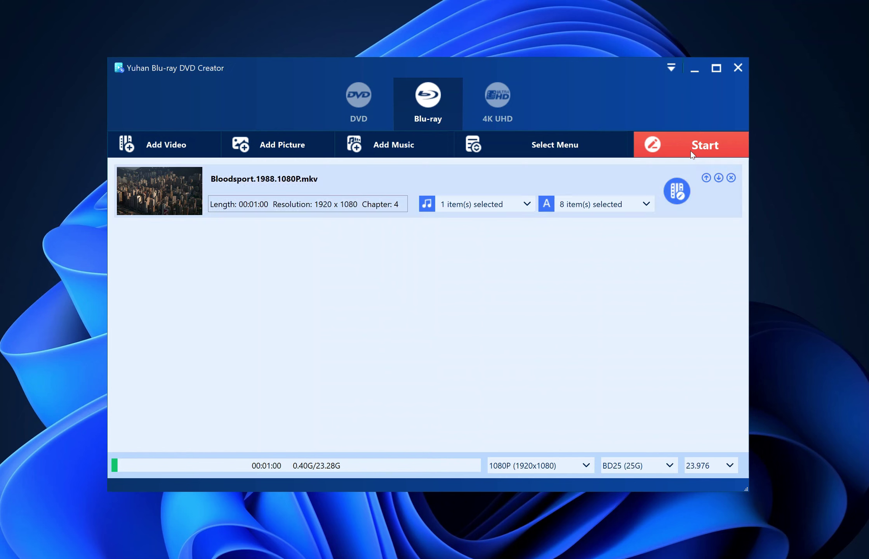
- Name the disc volume "Bloodsport" and start creating the Blu-ray as a folder and ISO file
left_click(688, 144)
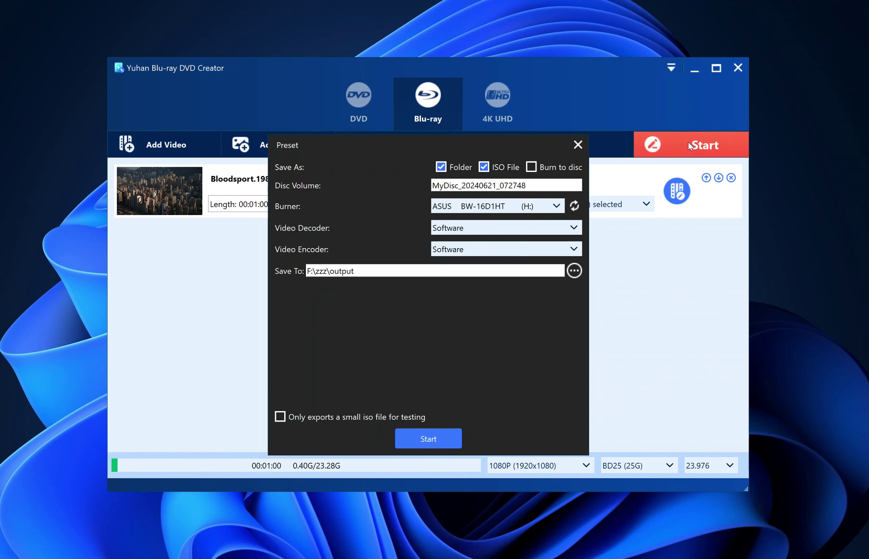
left_click(558, 189)
double_click(557, 188)
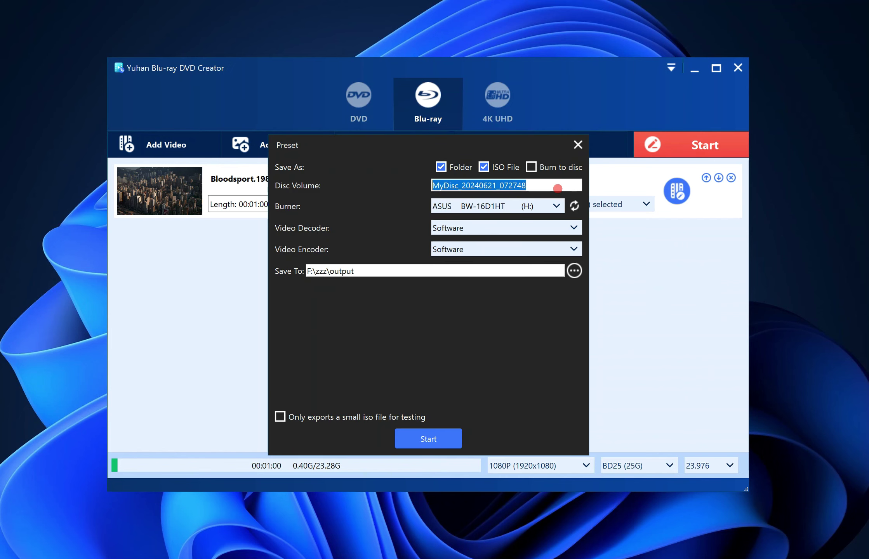
type("B")
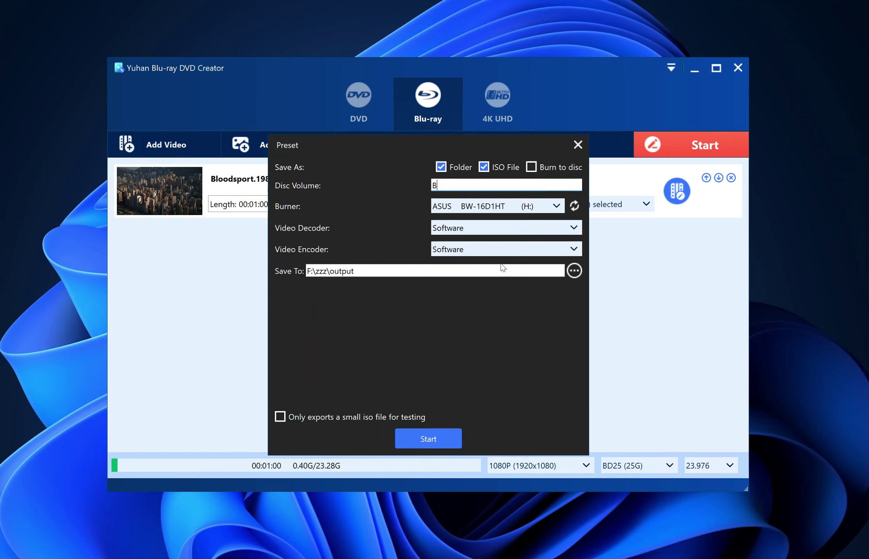
type("loodsport")
left_click(438, 441)
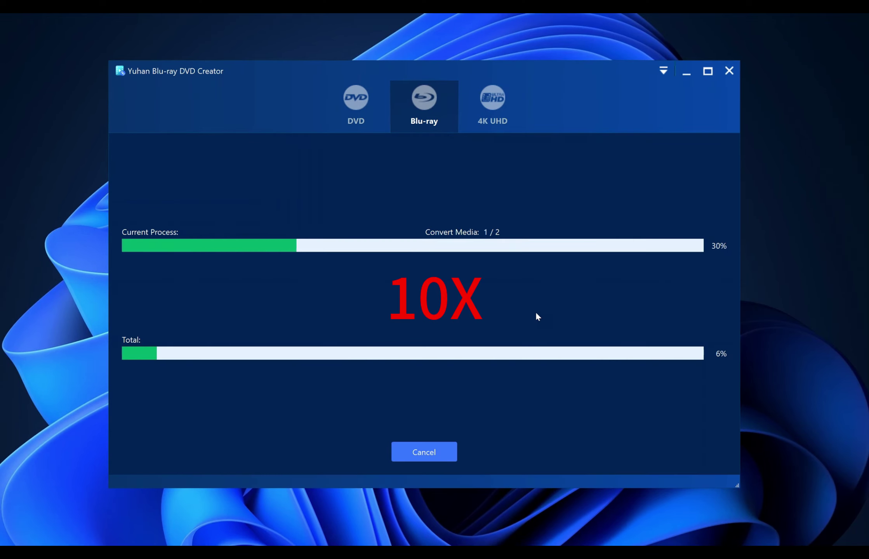